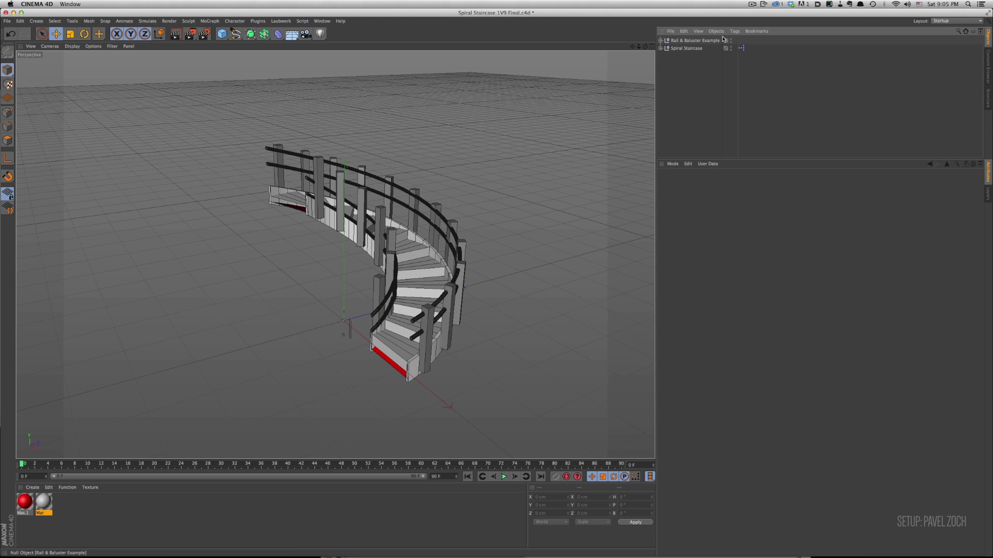
- Select the Spiral Staircase object and set its stairs height to 300
{"action": "left_click", "coordinate": [693, 49]}
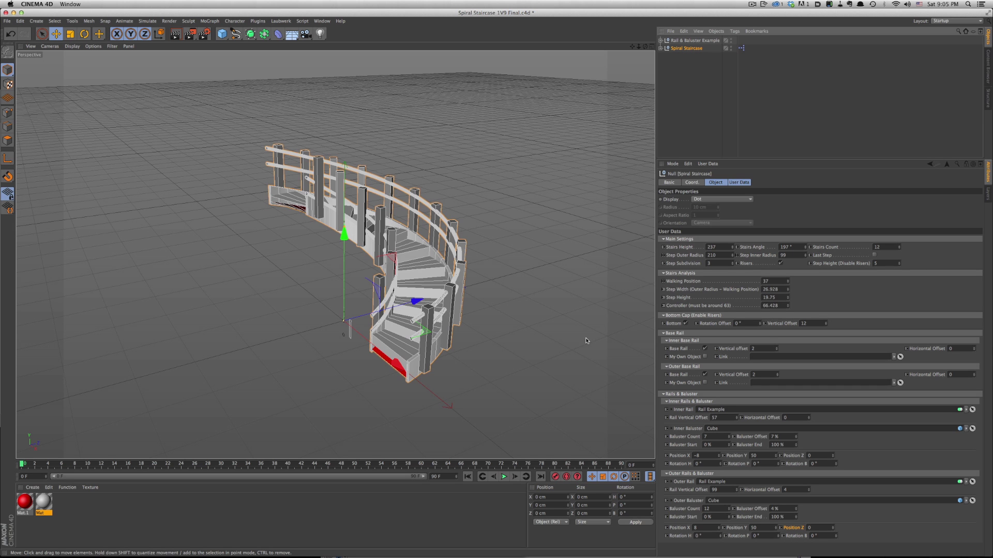
{"action": "scroll", "coordinate": [428, 282], "scroll_direction": "up", "scroll_amount": 4}
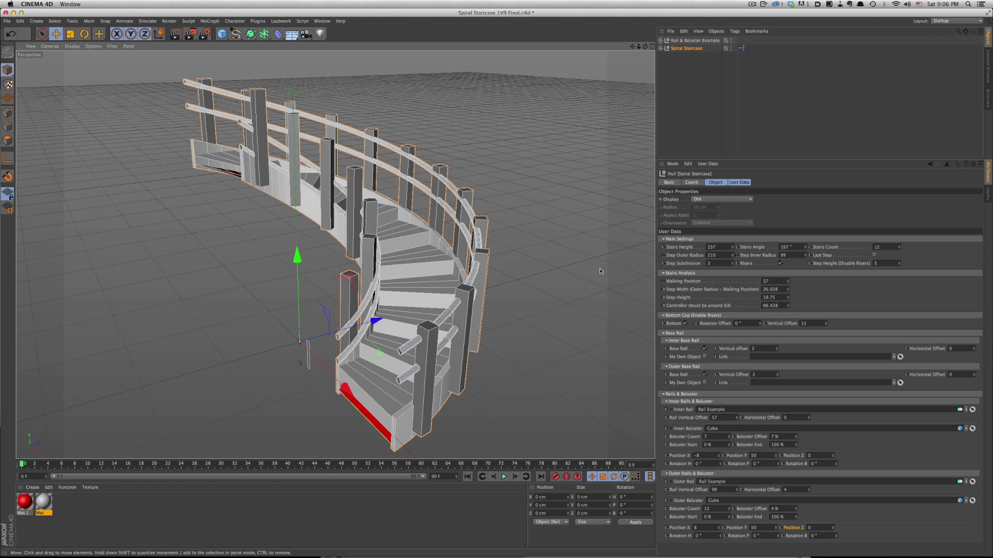
{"action": "left_click", "coordinate": [731, 249], "text": "shift"}
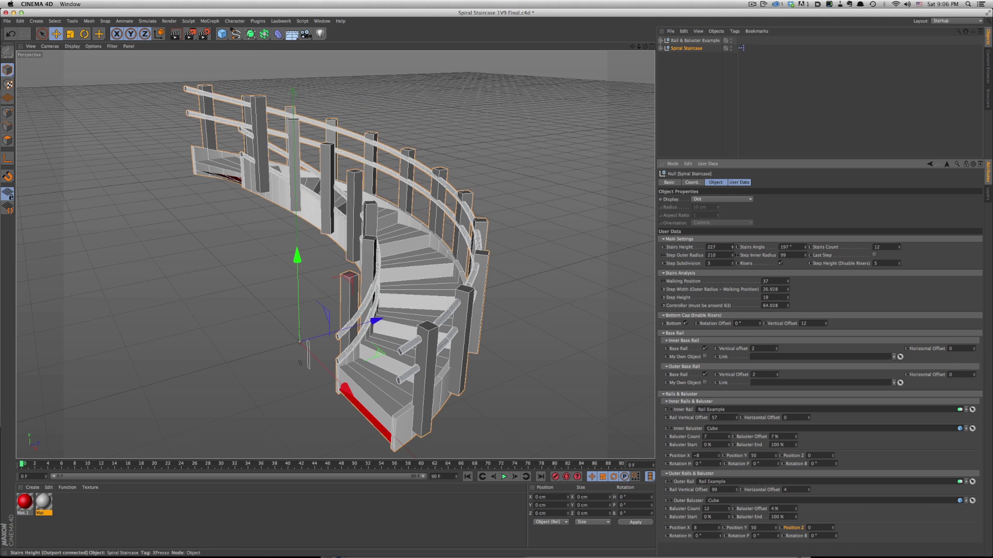
{"action": "key", "text": "ctrl+z"}
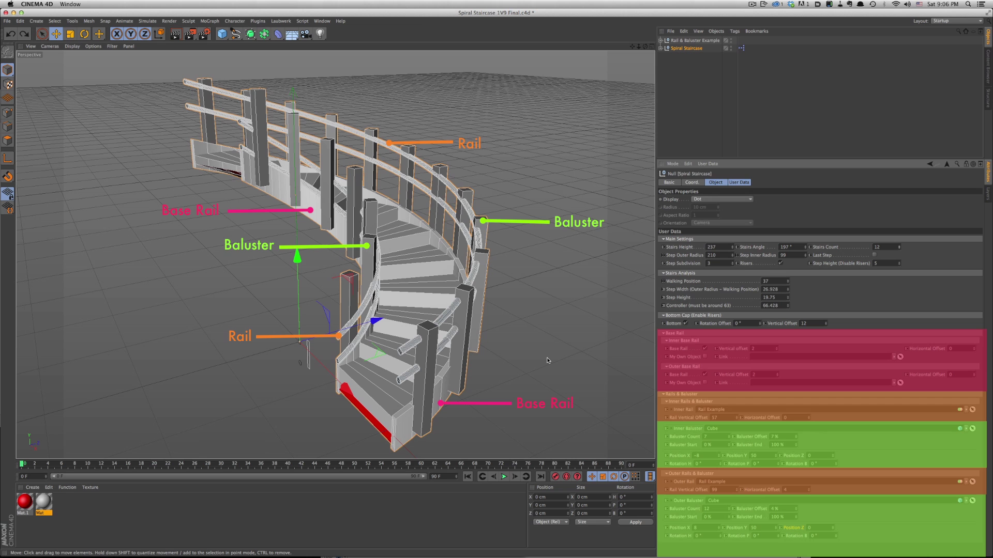
{"action": "type", "text": "300"}
{"action": "key", "text": "Return"}
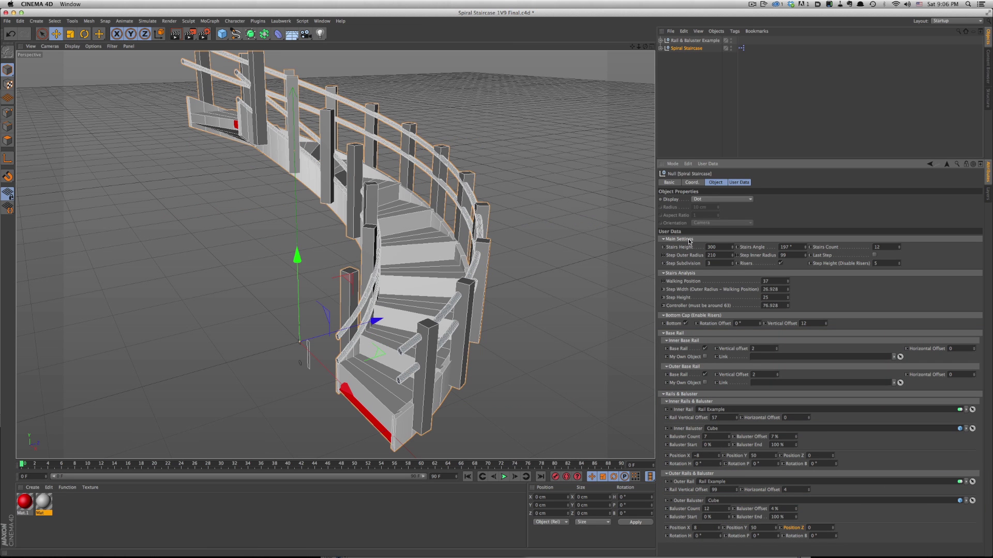
- Set the staircase's stairs angle to 360° and its step inner radius to 50
{"action": "left_click", "coordinate": [786, 247]}
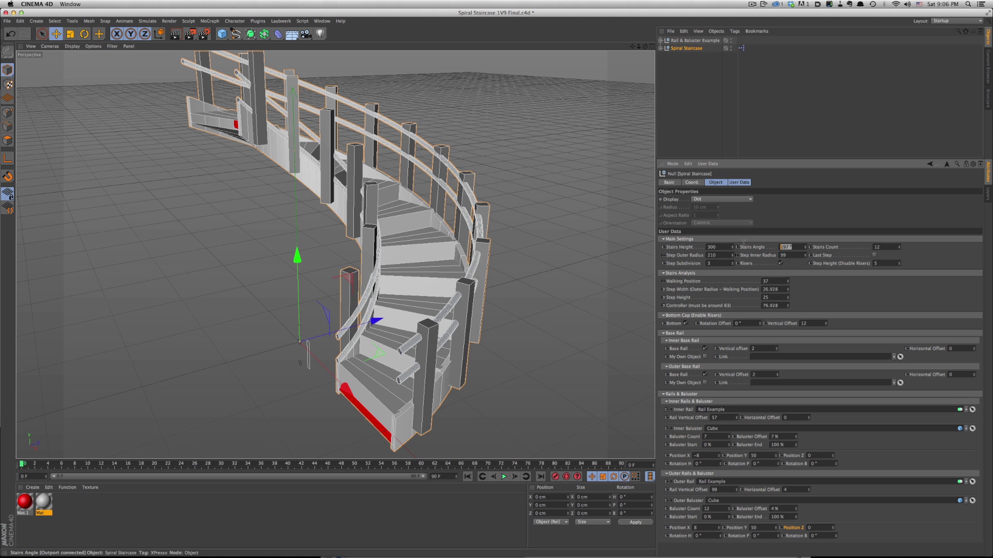
{"action": "type", "text": "360"}
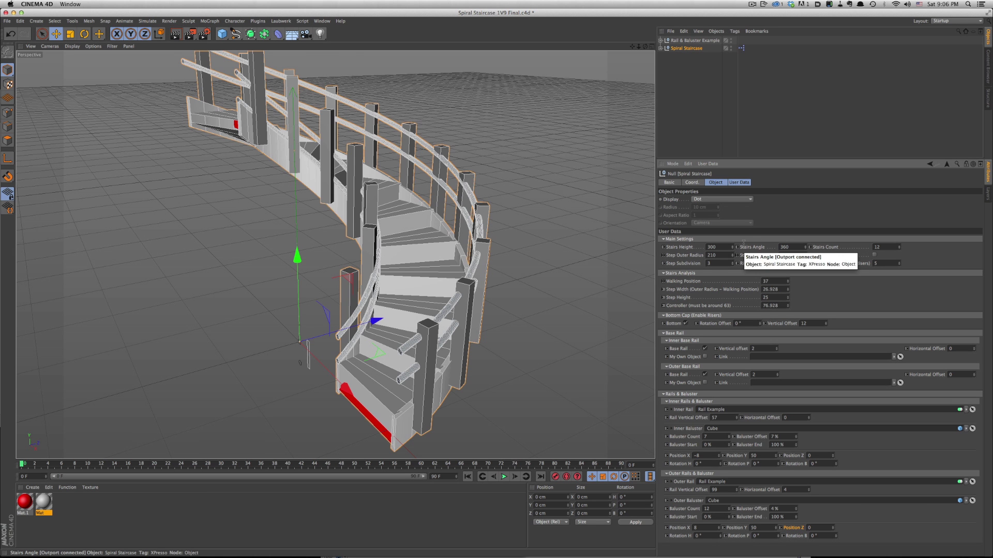
{"action": "key", "text": "Return"}
{"action": "scroll", "coordinate": [393, 251], "scroll_direction": "down", "scroll_amount": 5}
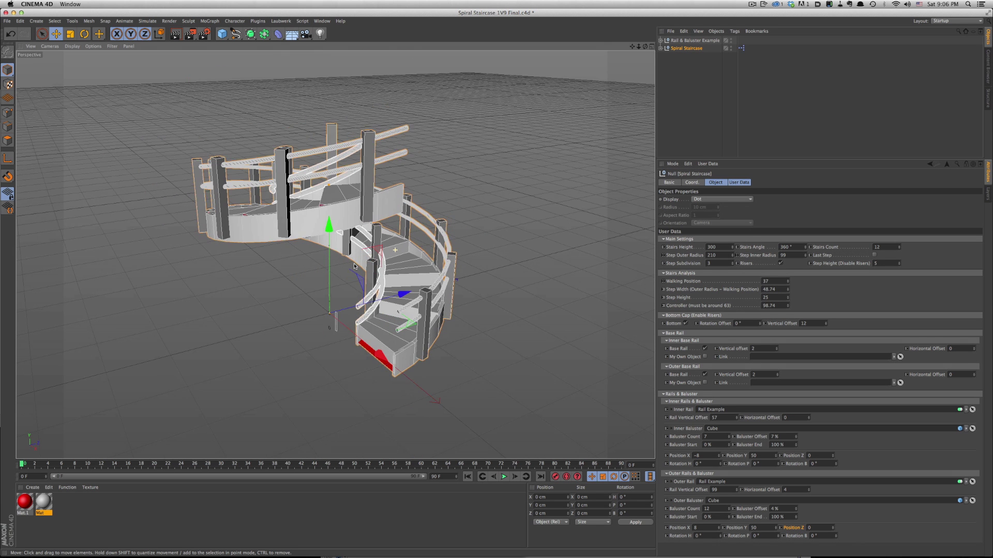
{"action": "left_click_drag", "start_coordinate": [391, 252], "coordinate": [320, 273], "text": "alt"}
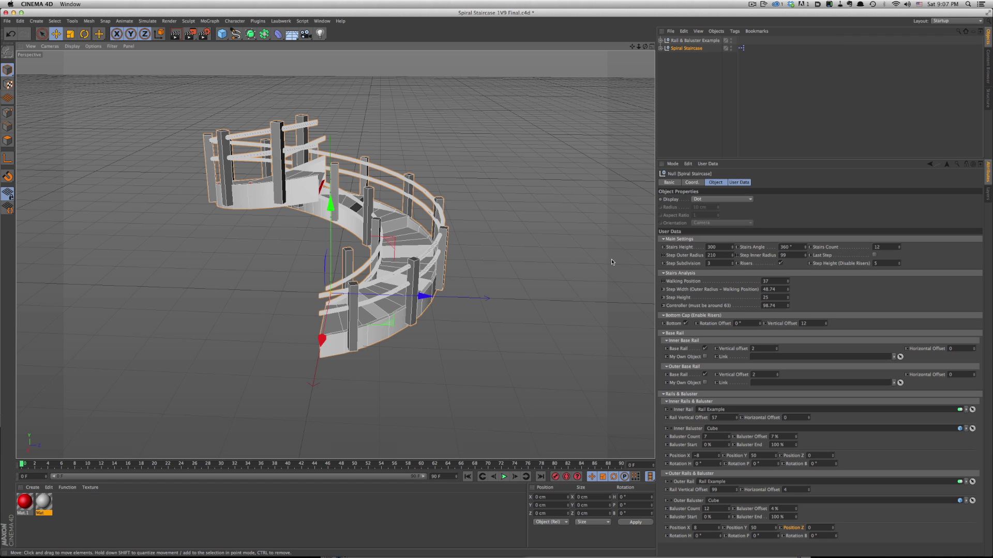
{"action": "type", "text": "50"}
{"action": "key", "text": "Return"}
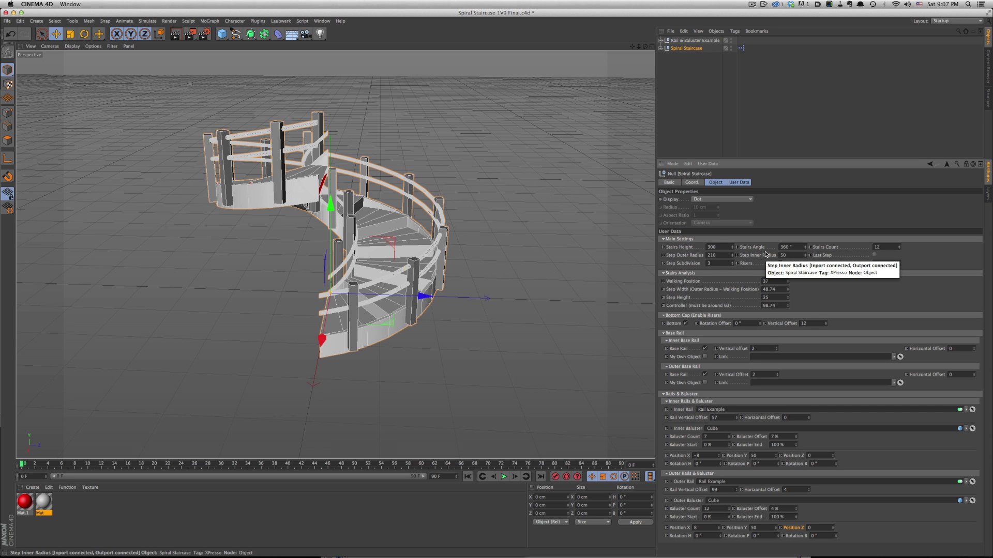
{"action": "mouse_move", "coordinate": [732, 248]}
{"action": "left_mouse_down"}
{"action": "mouse_move", "coordinate": [732, 239]}
{"action": "mouse_move", "coordinate": [733, 257]}
{"action": "mouse_move", "coordinate": [732, 243]}
{"action": "left_mouse_up"}
{"action": "key", "text": "super+z"}
{"action": "key", "text": "super+z"}
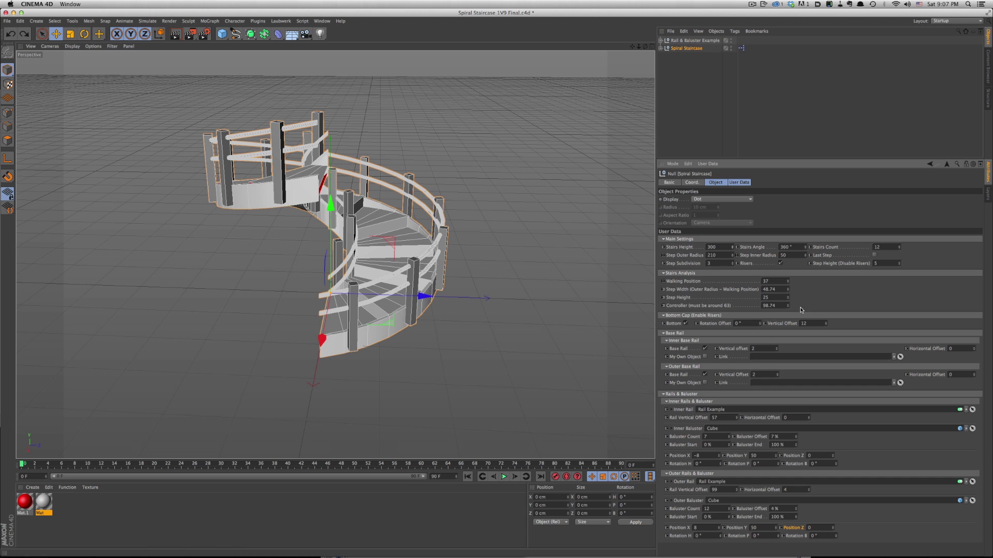
- Set the staircase's stairs count to 18
{"action": "left_click_drag", "start_coordinate": [900, 252], "coordinate": [900, 248]}
{"action": "left_click", "coordinate": [900, 246]}
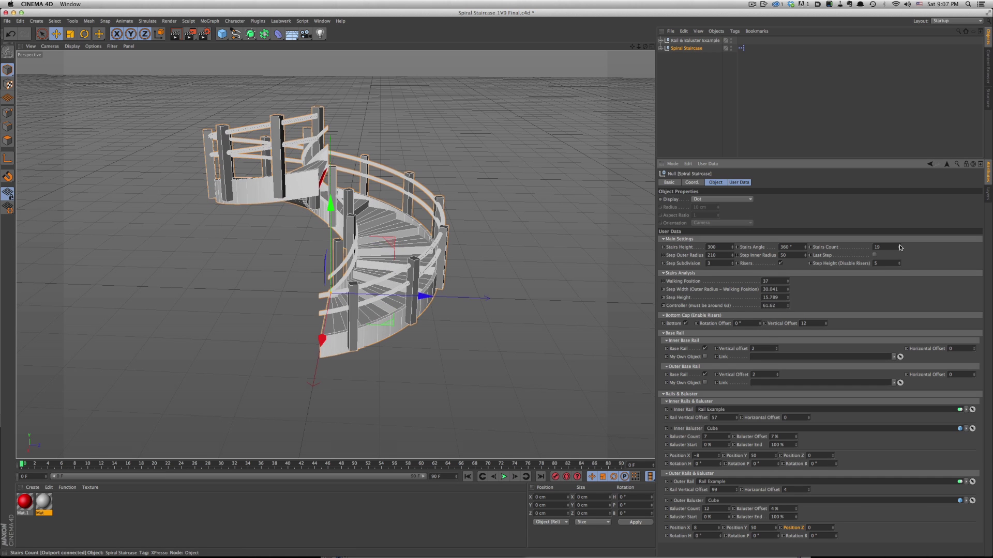
{"action": "left_click", "coordinate": [900, 247]}
{"action": "left_click", "coordinate": [900, 251]}
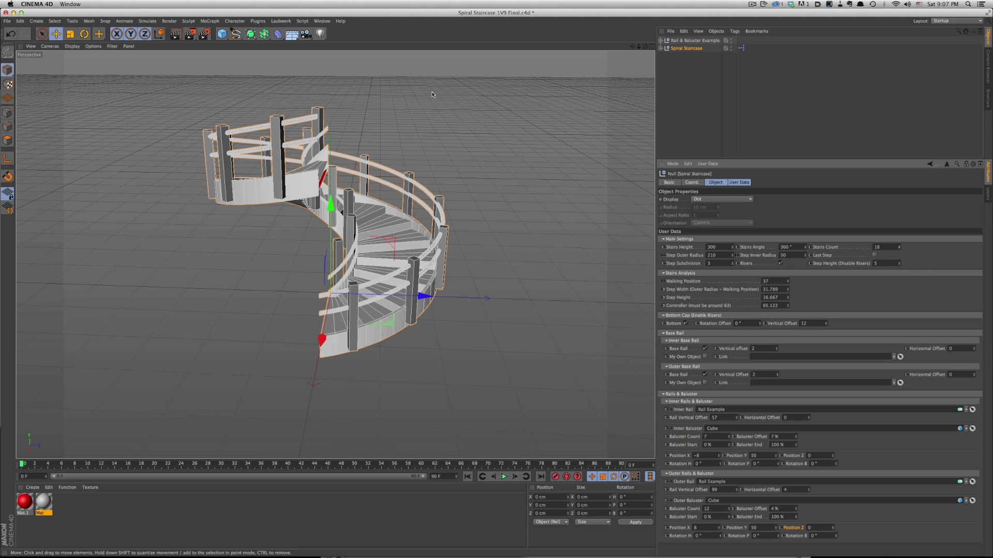
- Add a cube as a level reference for enabling the staircase's Last Step option, and disable the cube
{"action": "left_click", "coordinate": [222, 33]}
{"action": "left_click", "coordinate": [696, 98]}
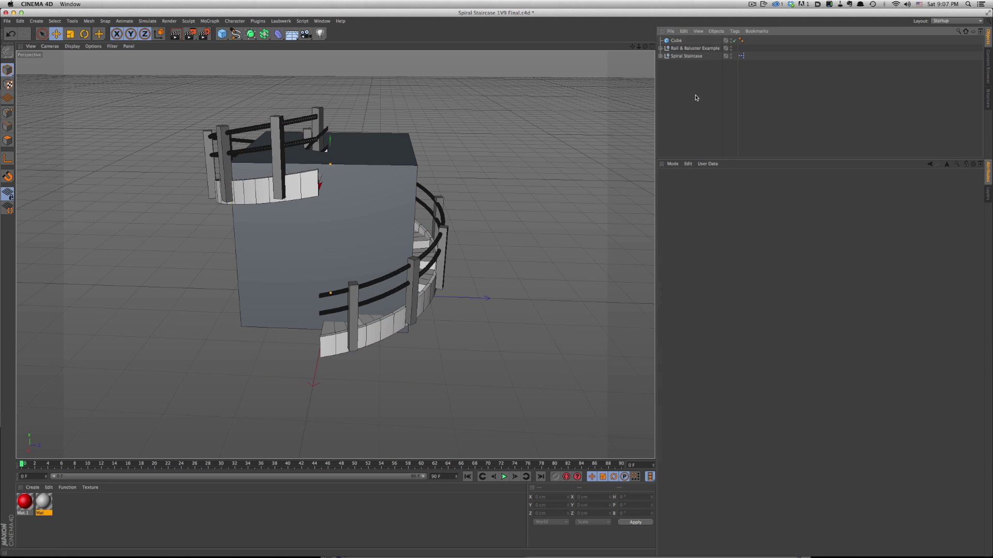
{"action": "left_click", "coordinate": [686, 56]}
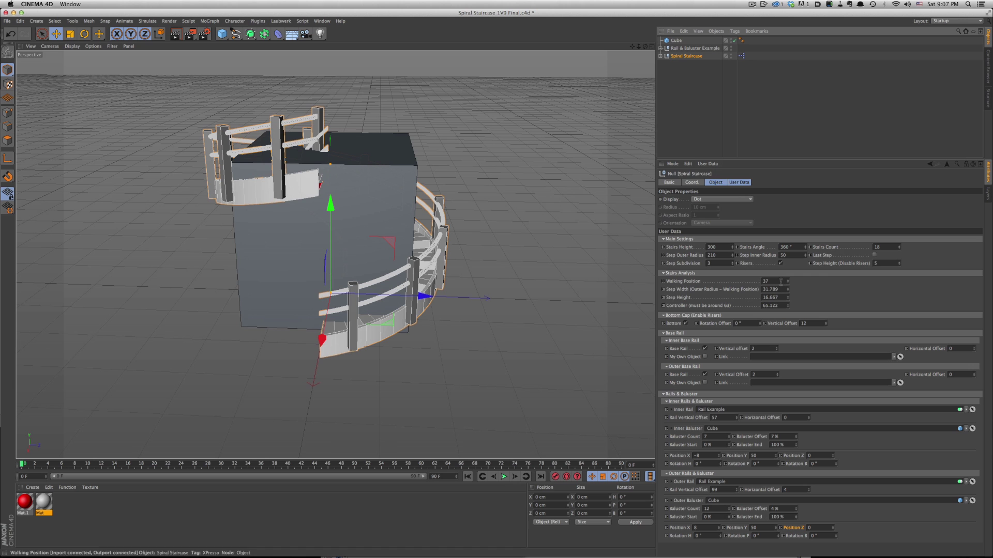
{"action": "left_click", "coordinate": [874, 255]}
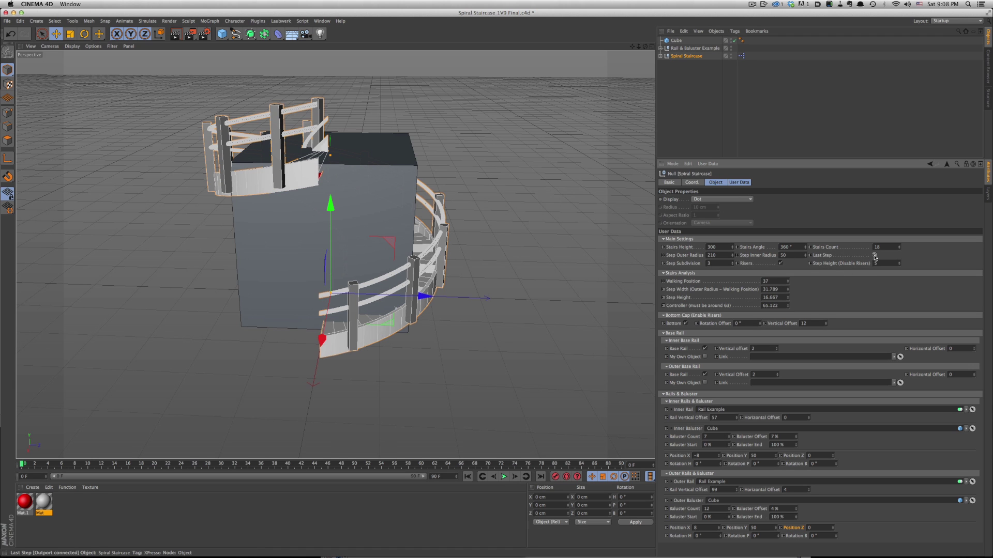
{"action": "left_click", "coordinate": [735, 41]}
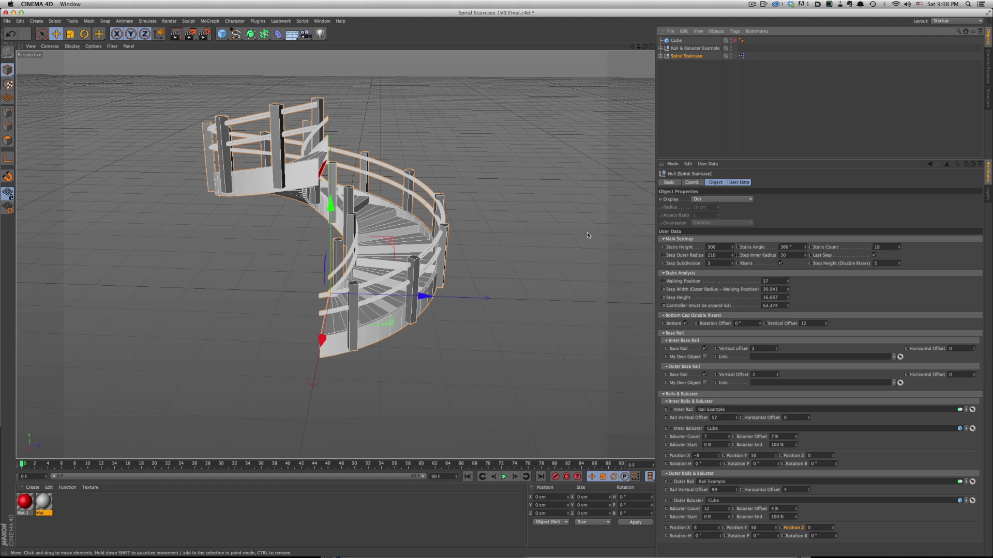
- Disable the staircase's risers and set the step height to 6
{"action": "left_click", "coordinate": [780, 264]}
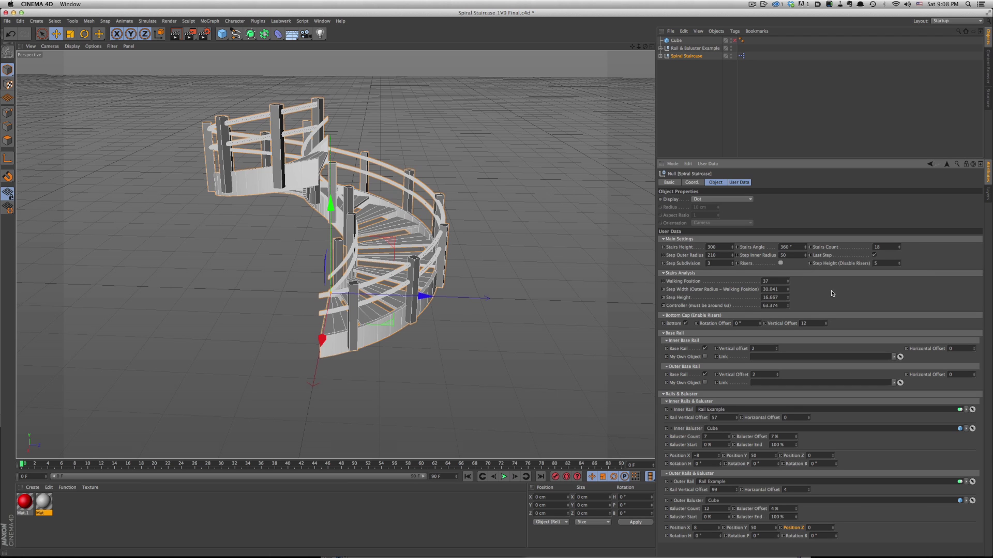
{"action": "left_click", "coordinate": [886, 264]}
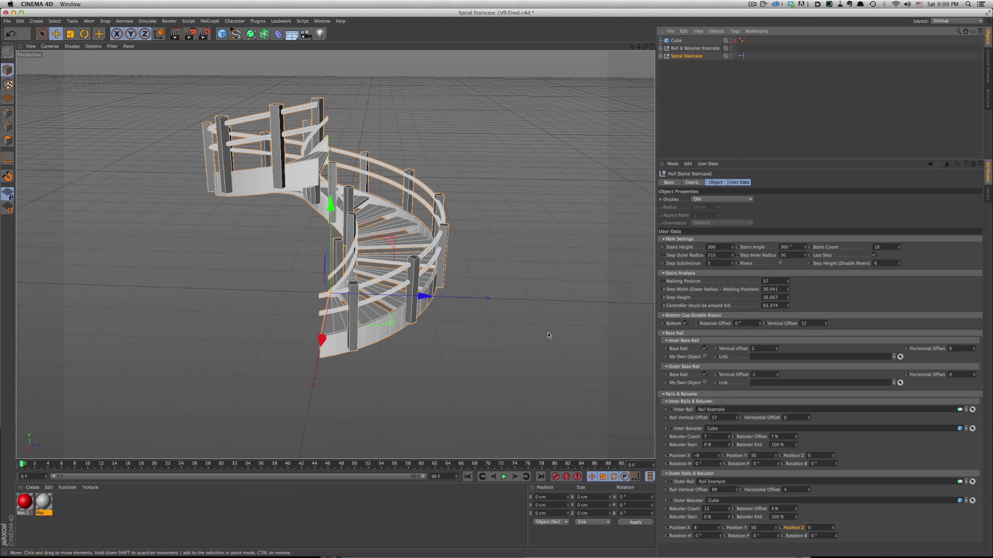
- Clear the linked objects for the inner rail, inner baluster, outer rail and outer baluster
{"action": "left_click", "coordinate": [966, 410]}
{"action": "left_click", "coordinate": [959, 417]}
{"action": "left_click", "coordinate": [966, 428]}
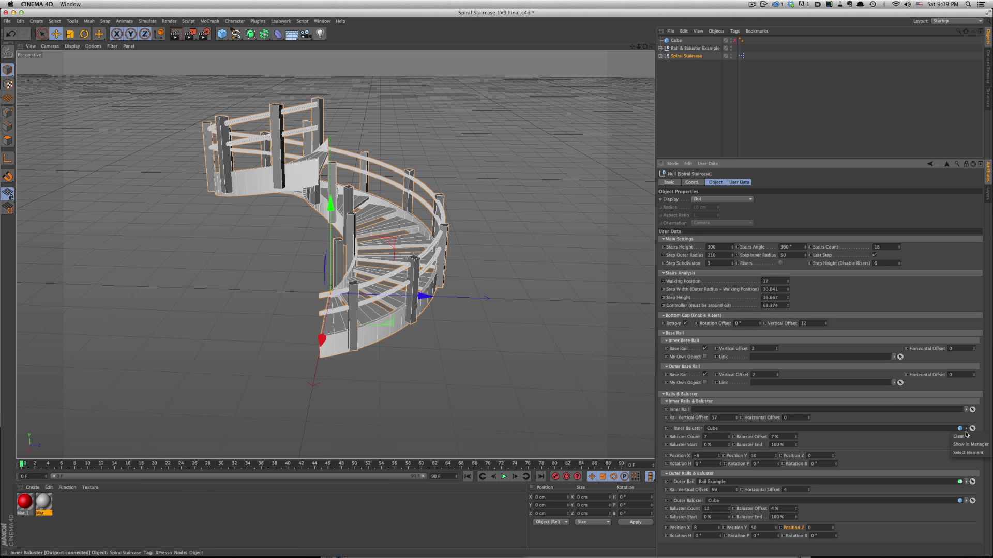
{"action": "left_click", "coordinate": [959, 436]}
{"action": "left_click", "coordinate": [966, 482]}
{"action": "left_click", "coordinate": [959, 490]}
{"action": "left_click", "coordinate": [966, 501]}
{"action": "left_click", "coordinate": [960, 508]}
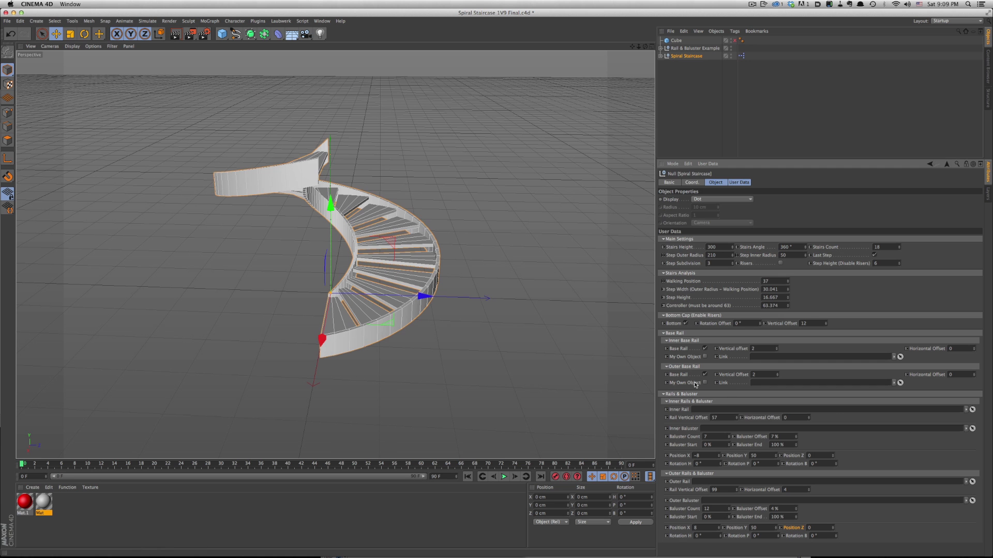
- Try toggling the inner and outer base rails and shifting the inner base rail's horizontal and vertical offsets
{"action": "left_click_drag", "start_coordinate": [511, 285], "coordinate": [361, 243], "text": "alt"}
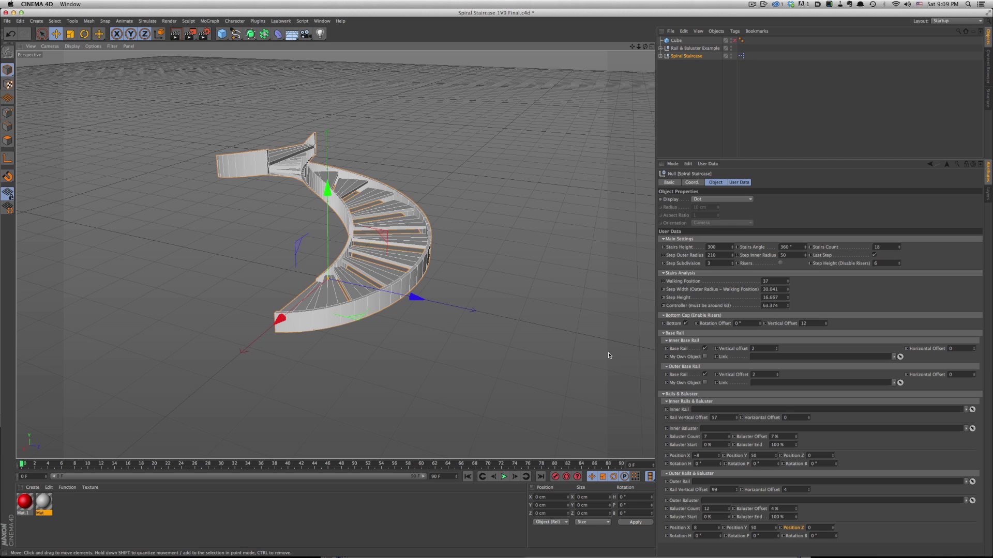
{"action": "left_click", "coordinate": [705, 348]}
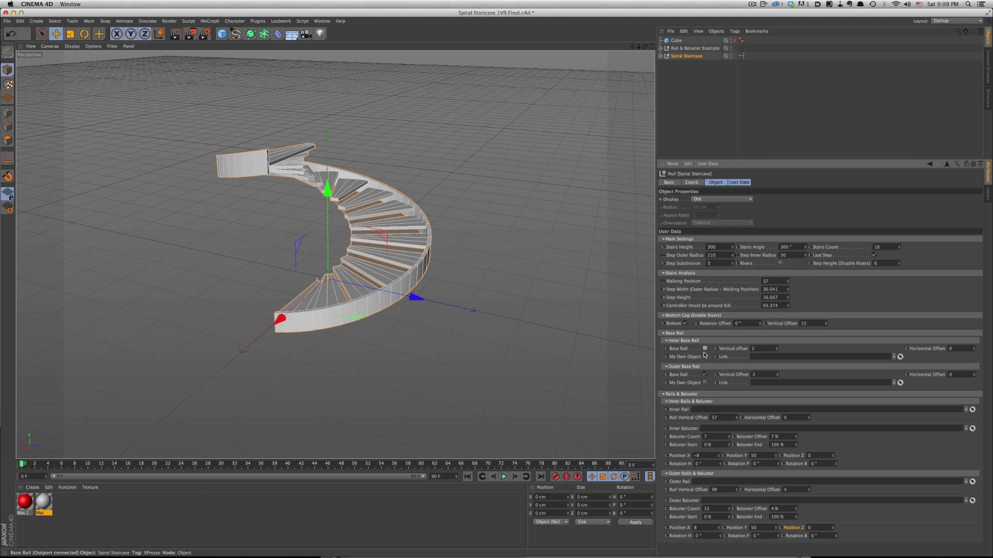
{"action": "left_click", "coordinate": [705, 374]}
{"action": "left_click", "coordinate": [705, 349]}
{"action": "mouse_move", "coordinate": [974, 349]}
{"action": "left_mouse_down"}
{"action": "mouse_move", "coordinate": [974, 331]}
{"action": "mouse_move", "coordinate": [974, 365]}
{"action": "left_mouse_up"}
{"action": "left_click_drag", "start_coordinate": [776, 348], "coordinate": [776, 354]}
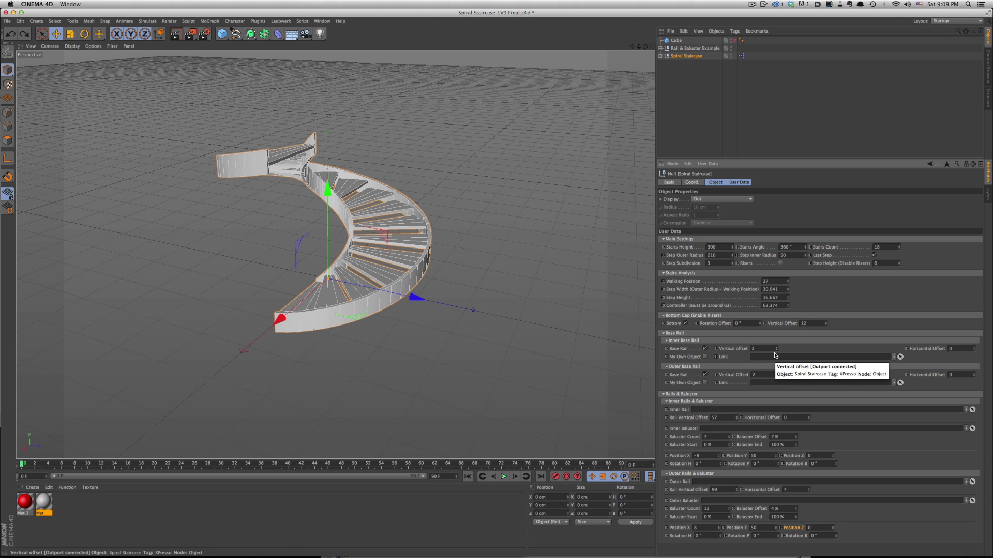
- Enable rounding on the Base Rail Shape rectangle inside the Spiral Staircase hierarchy
{"action": "left_click", "coordinate": [661, 56]}
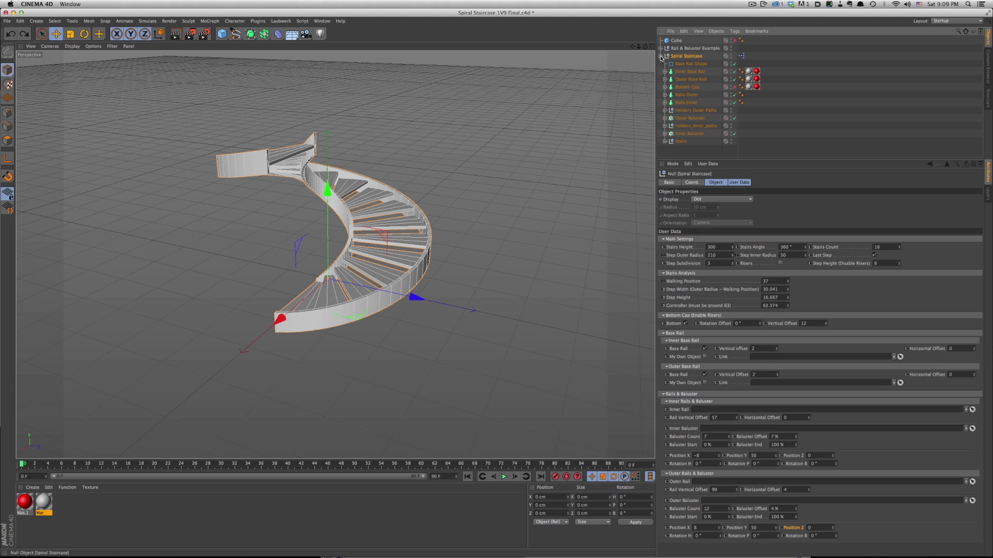
{"action": "left_click", "coordinate": [687, 64]}
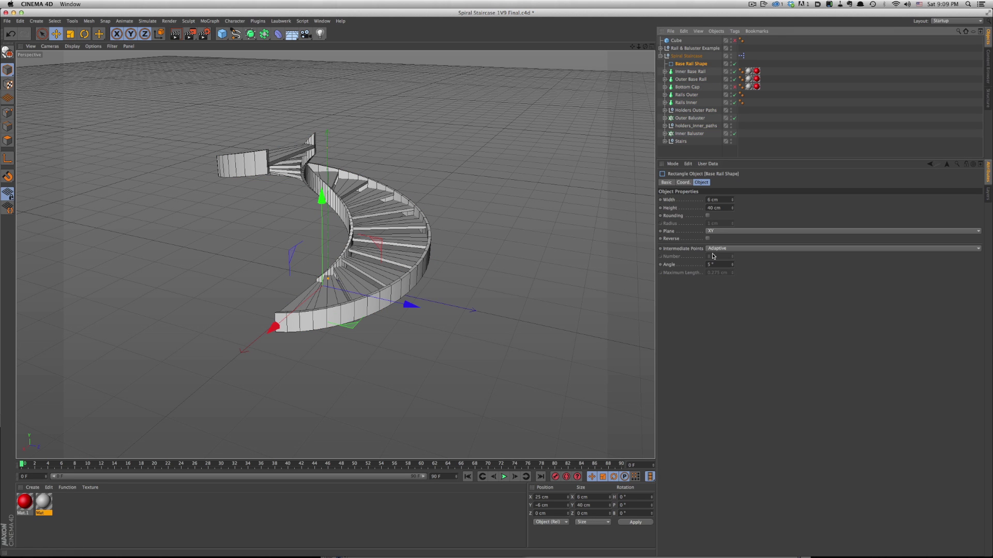
{"action": "left_click", "coordinate": [708, 215]}
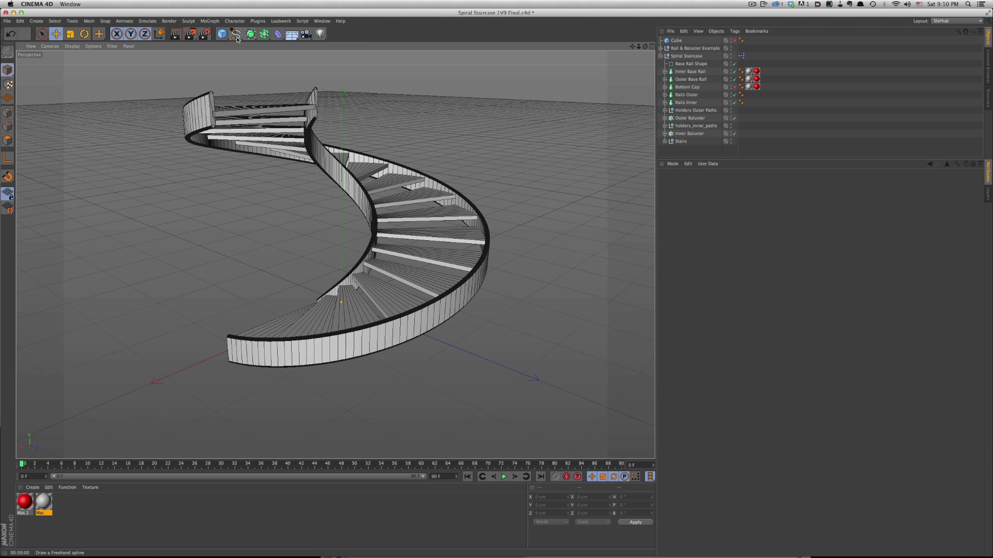
- Create a 4-Side spline to serve as a custom base rail profile
{"action": "left_click", "coordinate": [235, 34]}
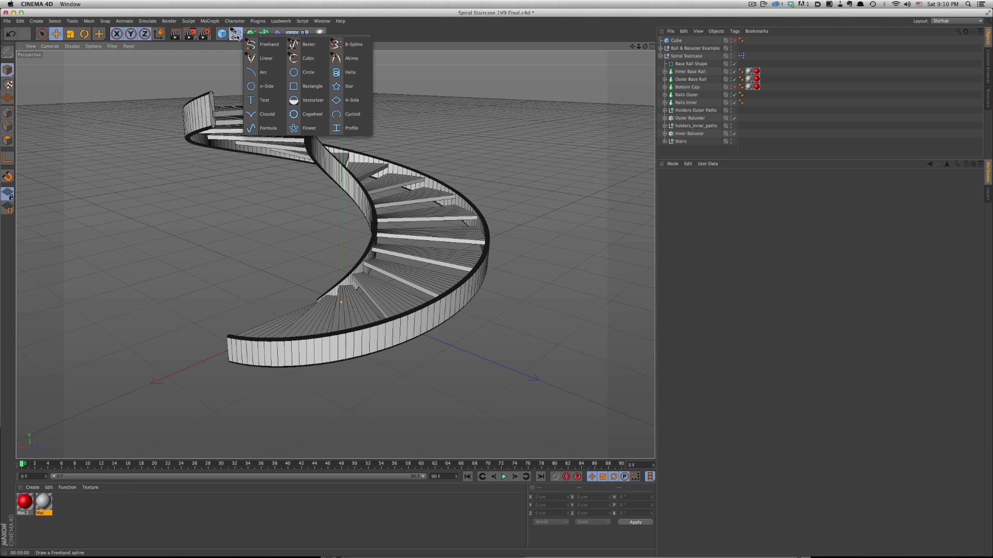
{"action": "left_click", "coordinate": [351, 100]}
{"action": "left_click", "coordinate": [513, 216]}
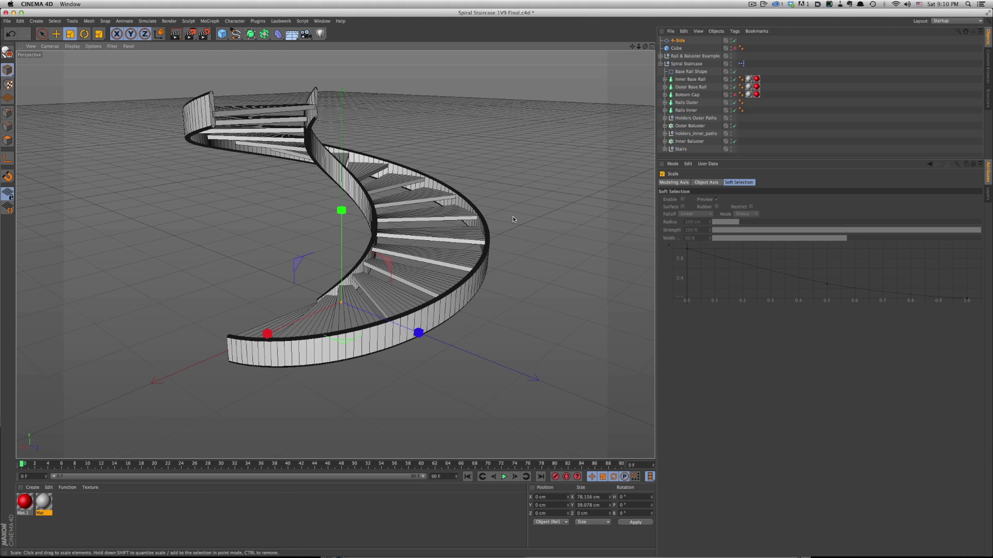
- Link the 4-Side spline to the staircase's outer base rail and enable My Own Object for it
{"action": "left_click", "coordinate": [686, 63]}
{"action": "left_click", "coordinate": [678, 41]}
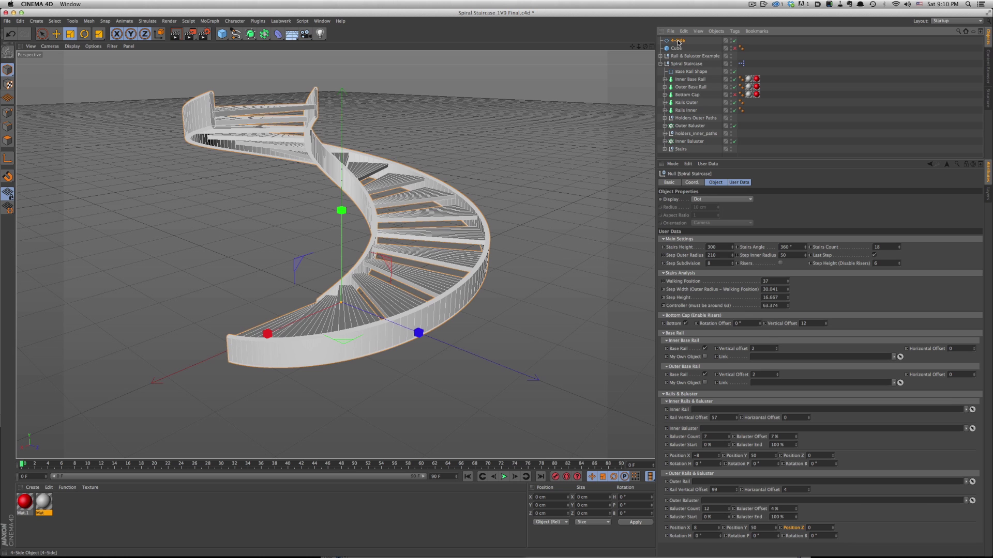
{"action": "left_click_drag", "start_coordinate": [678, 41], "coordinate": [776, 383]}
{"action": "left_click", "coordinate": [704, 383]}
{"action": "left_click", "coordinate": [760, 383]}
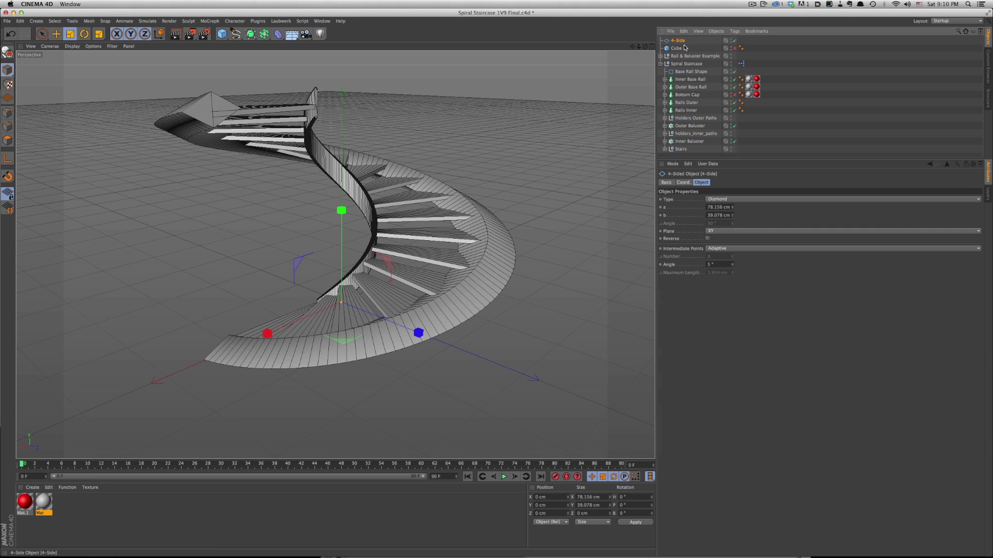
- Try a different b dimension for the 4-Side spline
{"action": "mouse_move", "coordinate": [732, 215]}
{"action": "left_mouse_down"}
{"action": "mouse_move", "coordinate": [732, 196]}
{"action": "mouse_move", "coordinate": [732, 230]}
{"action": "mouse_move", "coordinate": [732, 209]}
{"action": "left_mouse_up"}
{"action": "left_click_drag", "start_coordinate": [249, 203], "coordinate": [336, 212], "text": "alt"}
- Link Rail Example as the staircase's outer rail and the Baluster Example's Cube as its outer baluster
{"action": "left_click", "coordinate": [687, 64]}
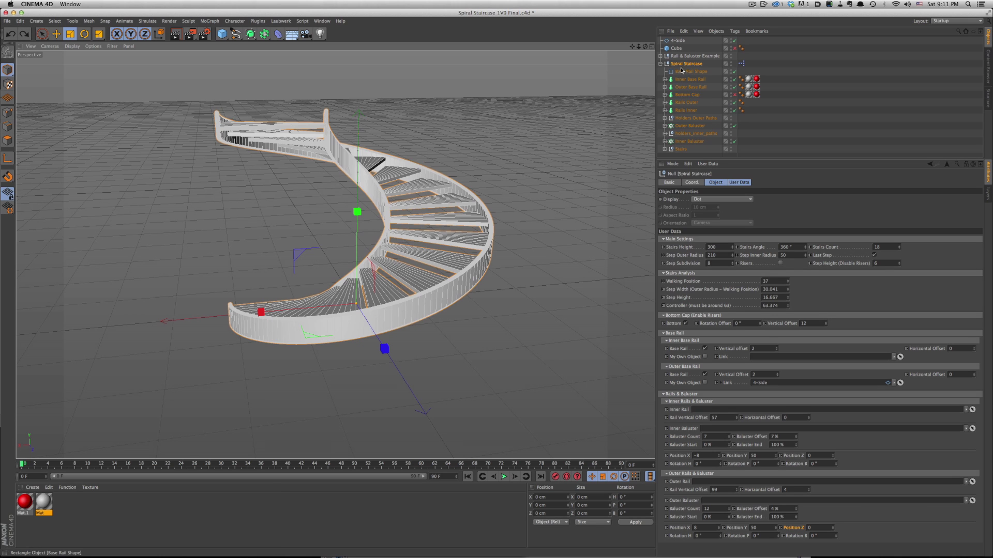
{"action": "left_click", "coordinate": [662, 56]}
{"action": "left_click_drag", "start_coordinate": [688, 79], "coordinate": [707, 483]}
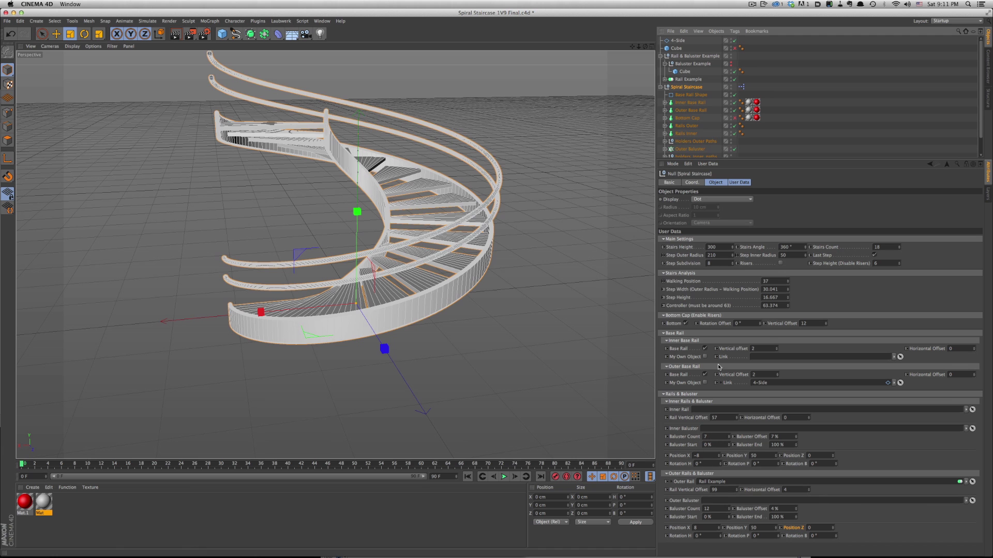
{"action": "left_click_drag", "start_coordinate": [684, 71], "coordinate": [709, 501]}
- Switch the viewport display mode to Gouraud Shading
{"action": "left_click", "coordinate": [71, 46]}
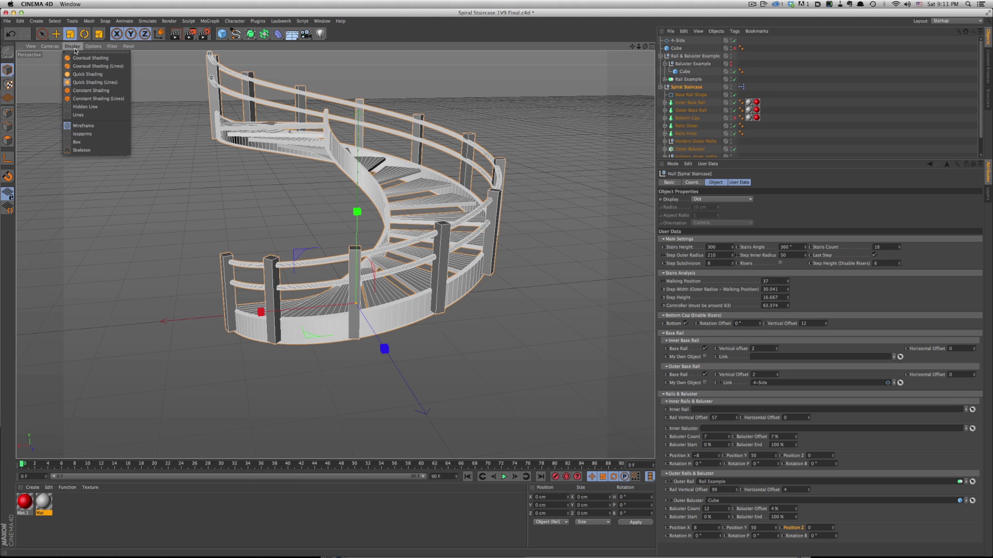
{"action": "left_click", "coordinate": [79, 57]}
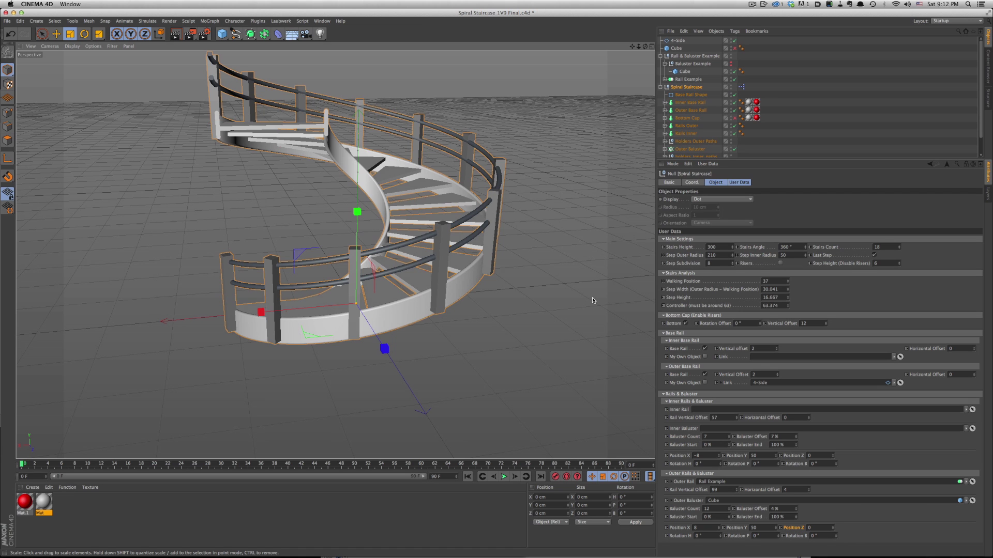
- Set the Baluster Example Cube's X size to 15 cm and Y size to 125 cm, and enable its Fillet
{"action": "left_click", "coordinate": [684, 71]}
{"action": "double_click", "coordinate": [690, 199]}
{"action": "type", "text": "15"}
{"action": "key", "text": "Return"}
{"action": "key", "text": "Tab"}
{"action": "type", "text": "1"}
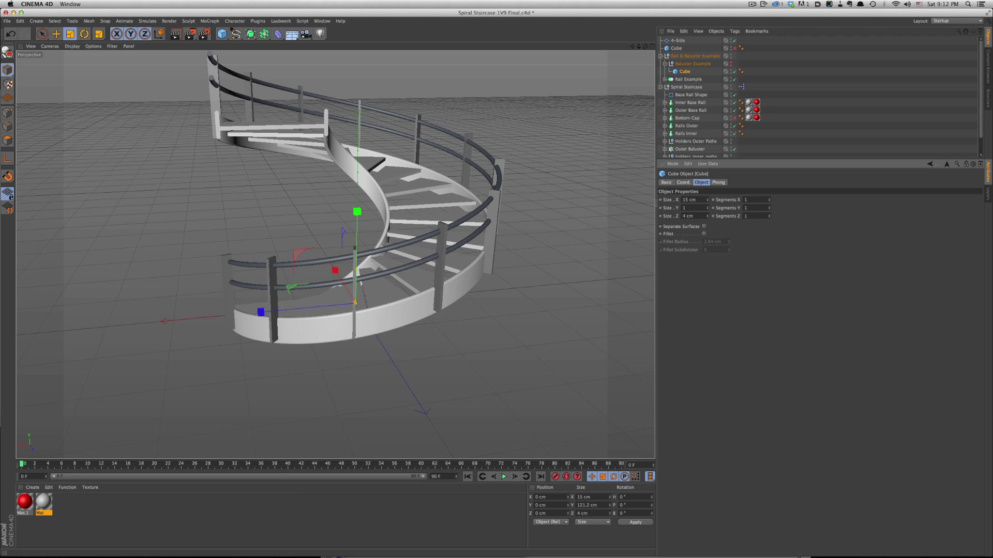
{"action": "type", "text": "25"}
{"action": "key", "text": "Return"}
{"action": "left_click", "coordinate": [704, 233]}
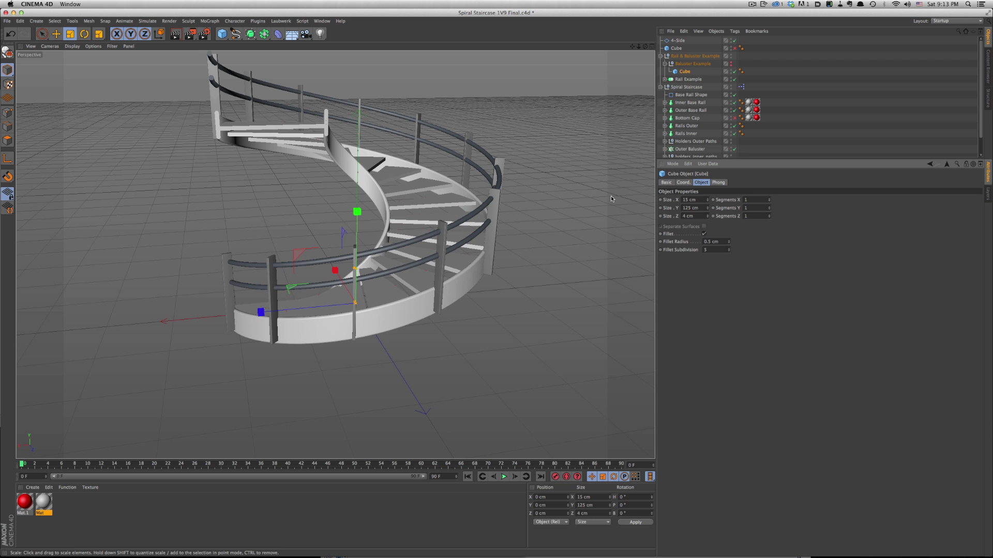
- Set the staircase's outer baluster Position X to 10 and Position Y to 46
{"action": "left_click", "coordinate": [496, 217]}
{"action": "left_click_drag", "start_coordinate": [422, 332], "coordinate": [466, 295], "text": "alt"}
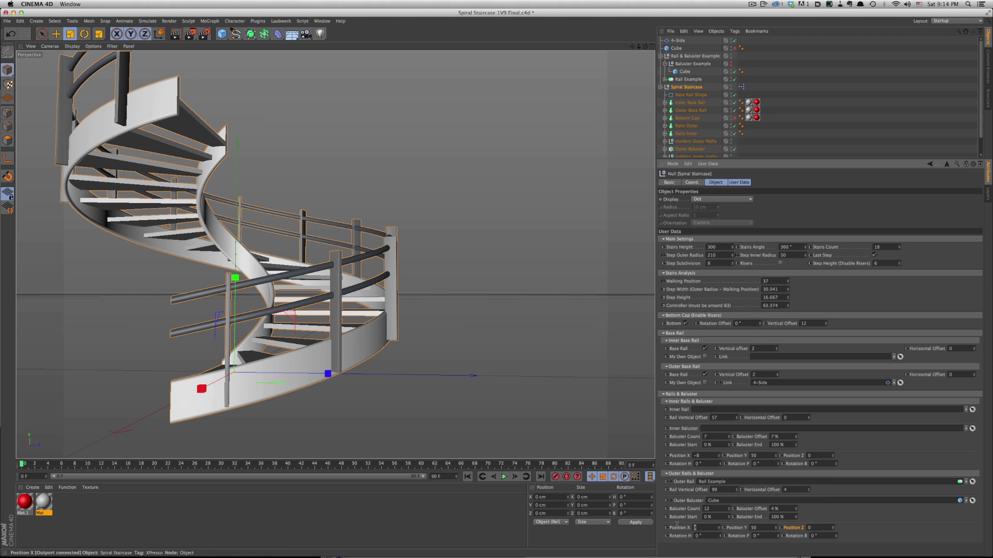
{"action": "left_click_drag", "start_coordinate": [569, 393], "coordinate": [612, 421], "text": "alt"}
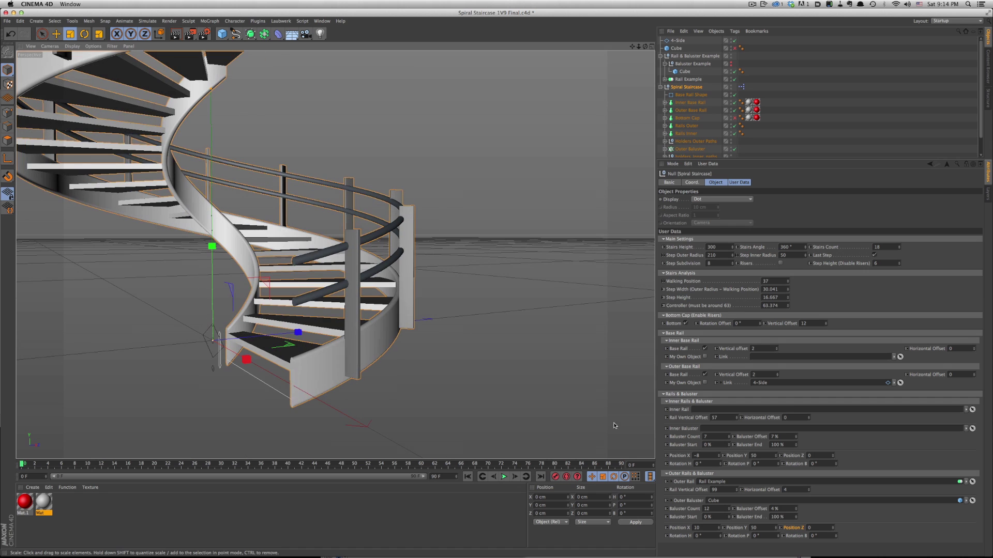
{"action": "left_click_drag", "start_coordinate": [393, 325], "coordinate": [417, 354], "text": "alt"}
{"action": "left_click_drag", "start_coordinate": [445, 324], "coordinate": [452, 304], "text": "alt"}
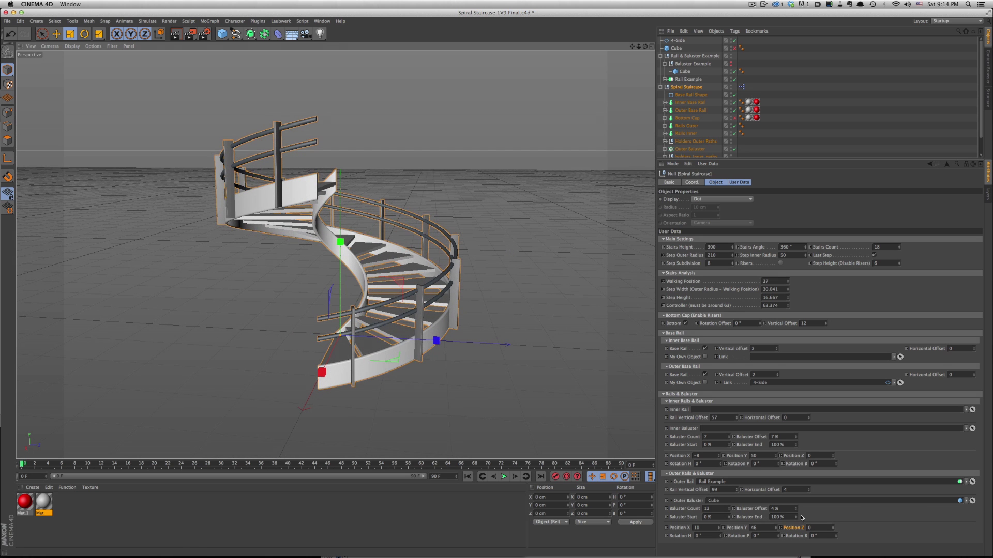
- Increase the staircase's outer Baluster Count to 15
{"action": "left_click", "coordinate": [728, 507]}
{"action": "left_click", "coordinate": [729, 508]}
{"action": "left_click", "coordinate": [729, 507]}
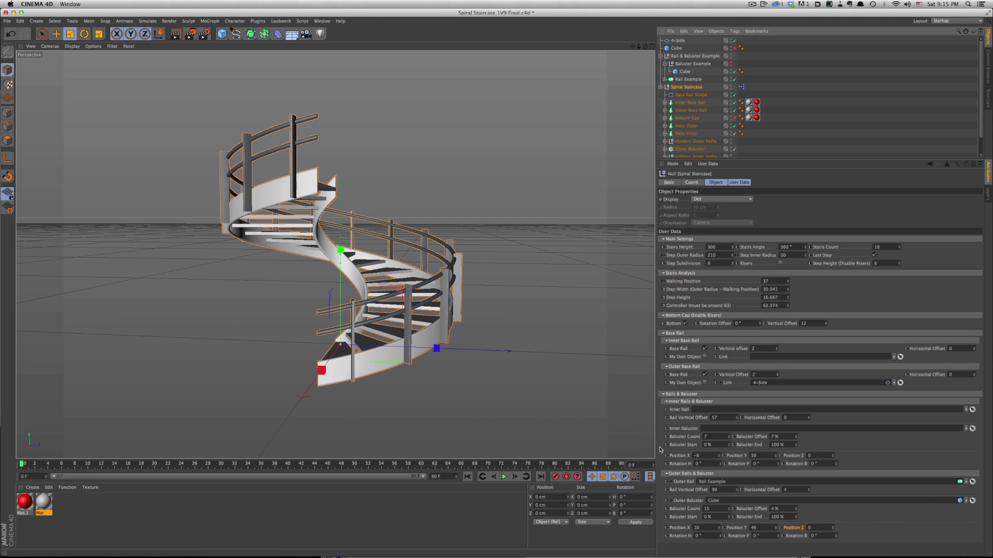
- Set the staircase's outer Rail Vertical Offset to 100 and its Horizontal Offset to 10
{"action": "left_click", "coordinate": [731, 492]}
{"action": "type", "text": "100"}
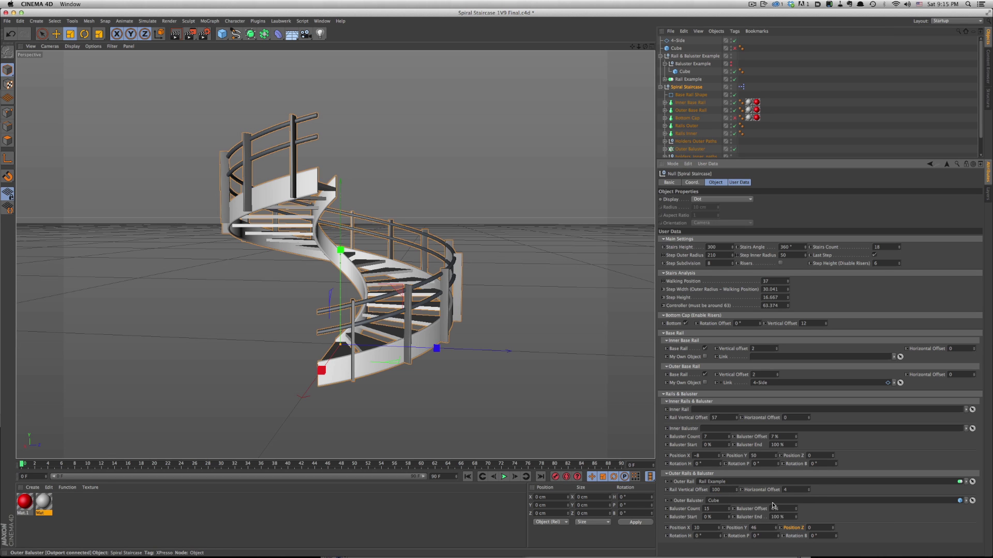
{"action": "left_click", "coordinate": [786, 490]}
{"action": "type", "text": "10"}
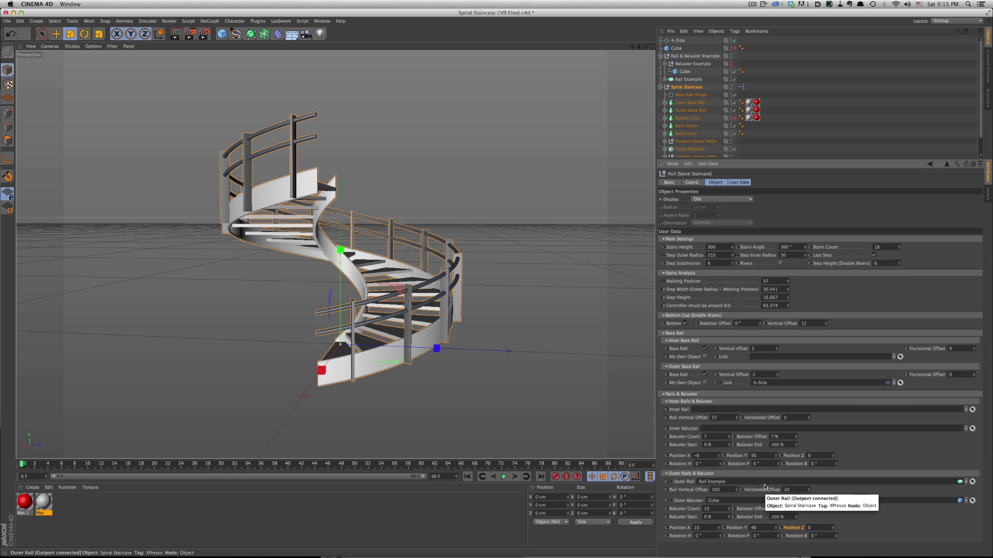
{"action": "left_click_drag", "start_coordinate": [463, 264], "coordinate": [492, 286], "text": "alt"}
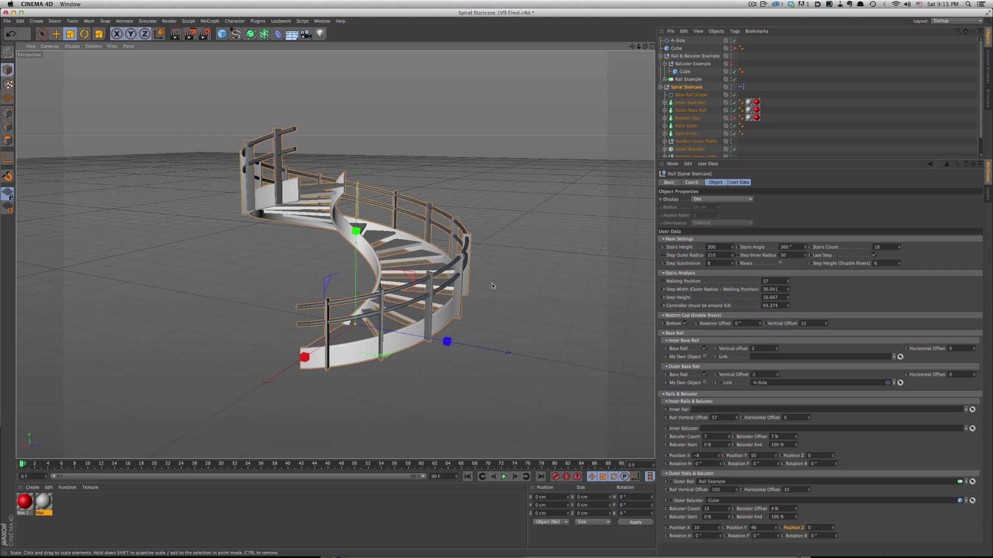